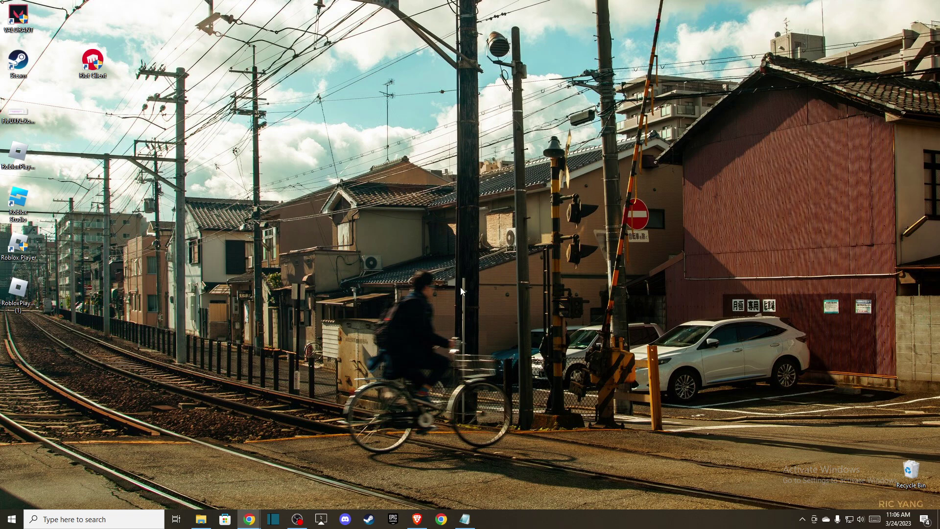
Set Multiple displays to 'Extend these displays' in Display settings, then close Settings.
right_click(474, 161)
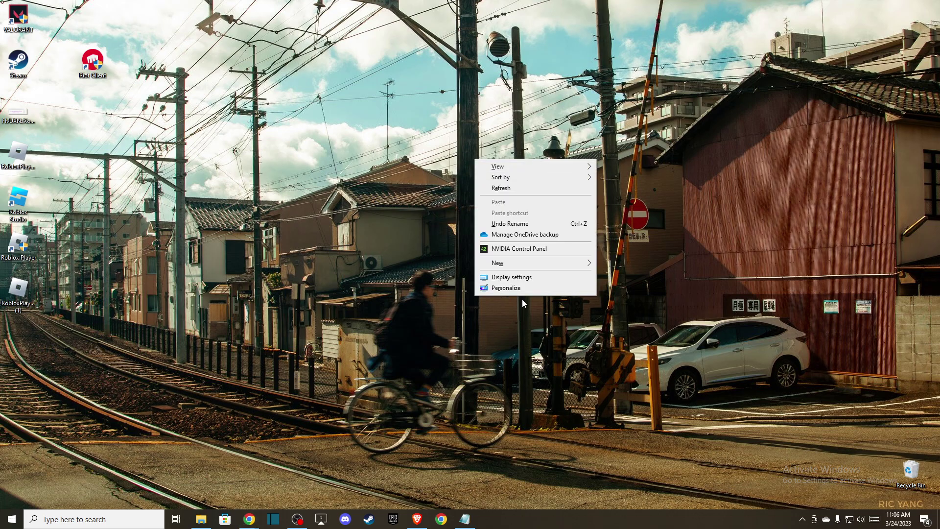
left_click(512, 277)
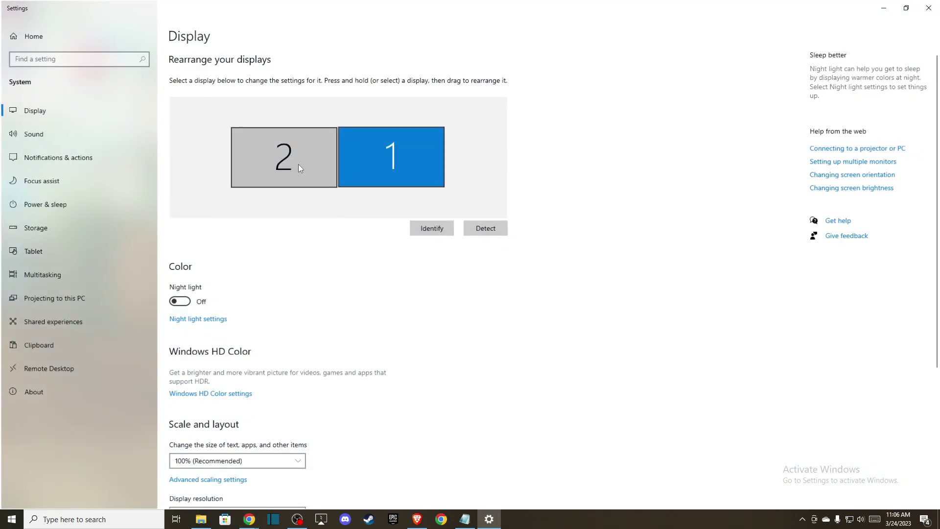
scroll(298, 176, "down", 1)
scroll(299, 183, "down", 2)
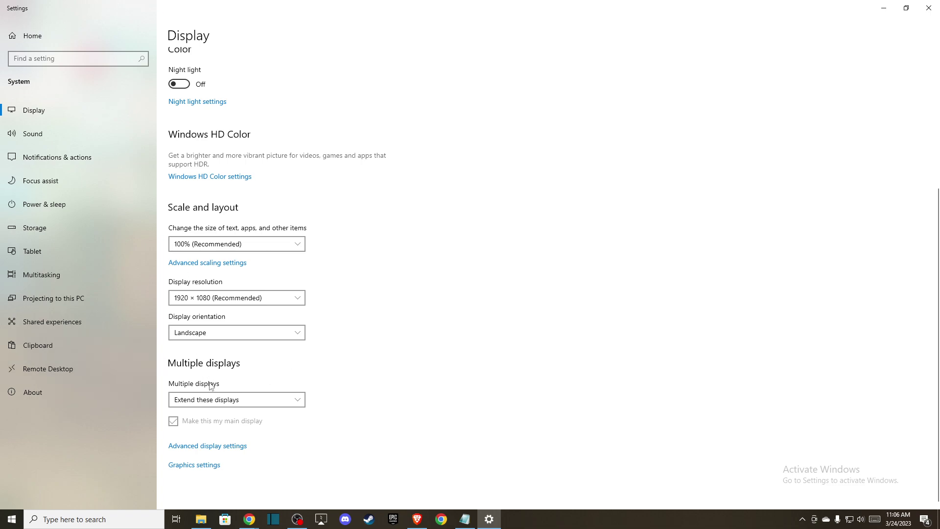
left_click(197, 399)
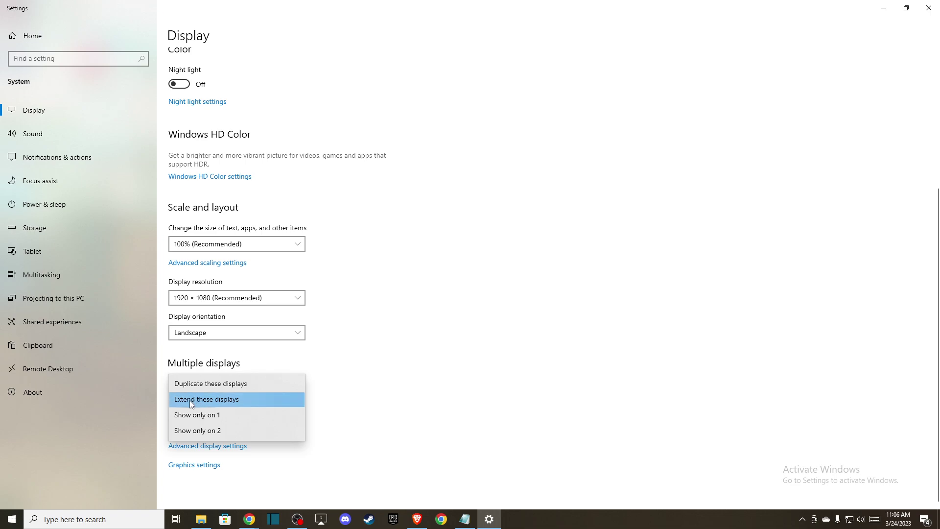
left_click(190, 400)
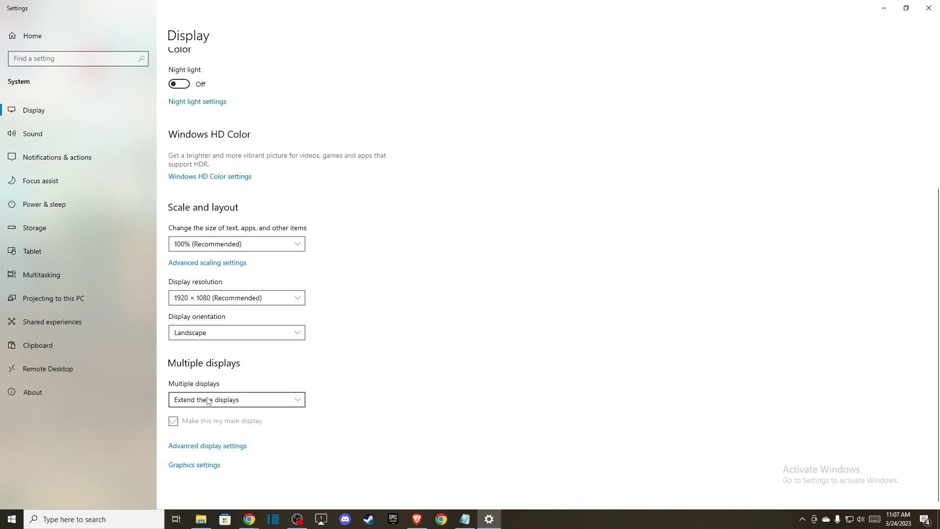
left_click(928, 7)
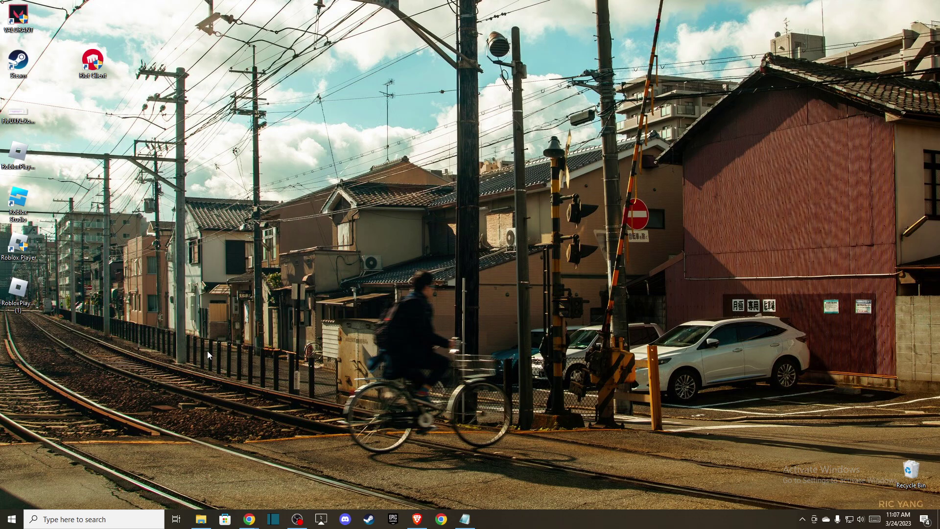
Open Device Manager and auto-search for a newer driver for the first Generic PnP Monitor.
left_click(74, 519)
type("device manager")
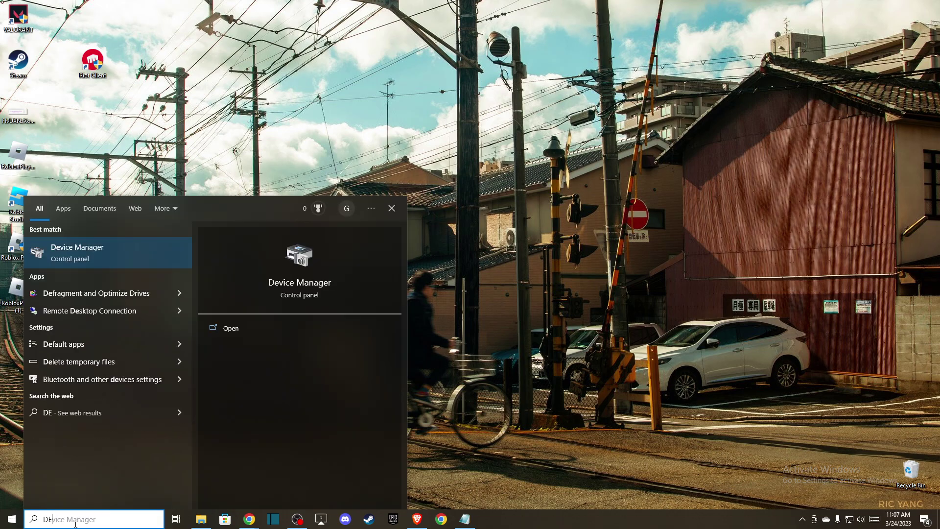
key("Return")
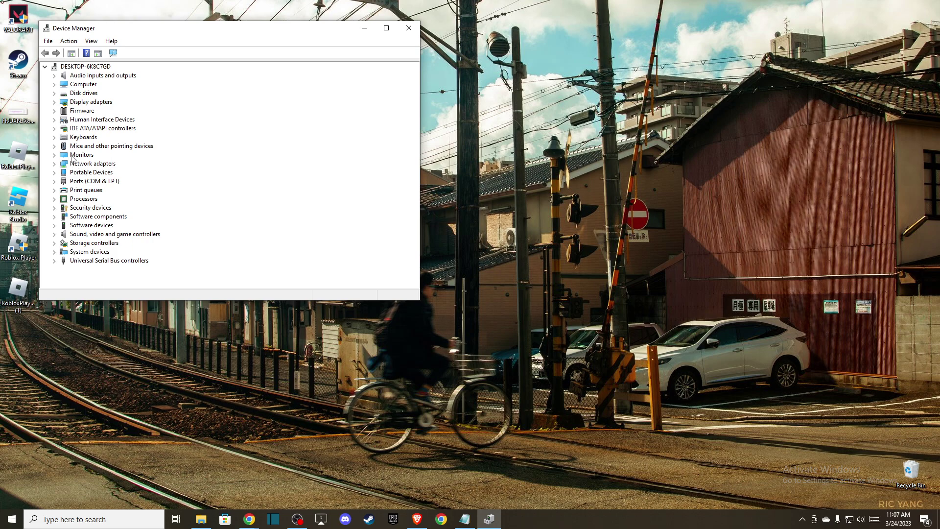
double_click(76, 155)
left_click(113, 164)
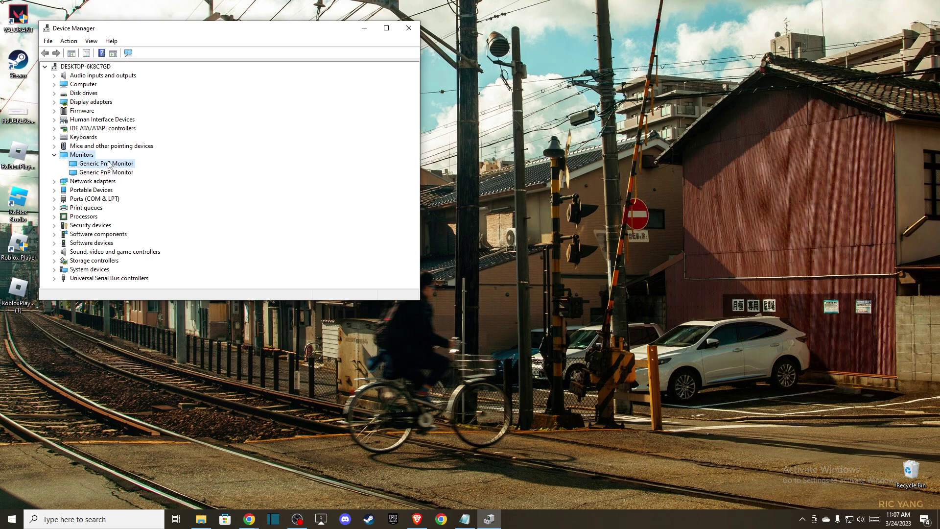
right_click(120, 166)
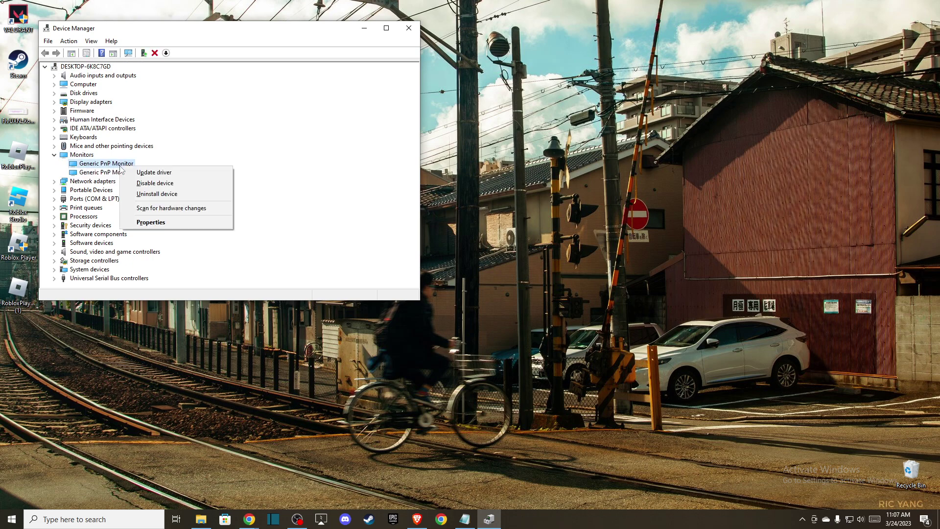
left_click(145, 175)
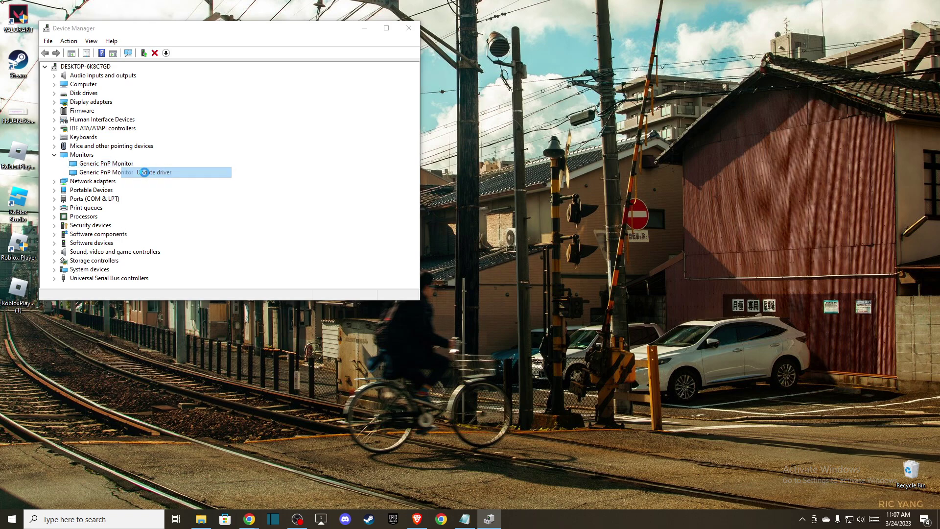
left_click(136, 147)
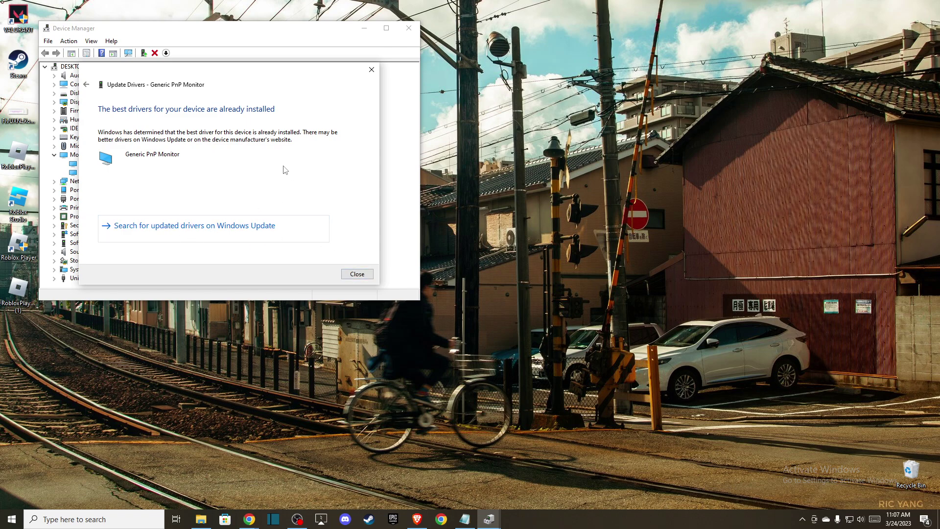
left_click(360, 276)
Auto-search for the second Generic PnP Monitor's driver; the best driver is already installed.
left_click(98, 173)
right_click(99, 172)
left_click(122, 184)
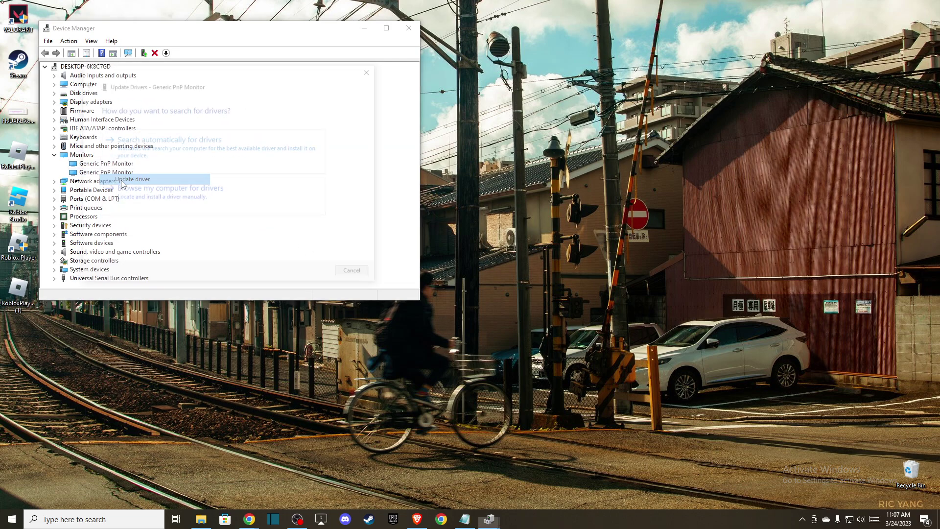
left_click(158, 146)
left_click(352, 277)
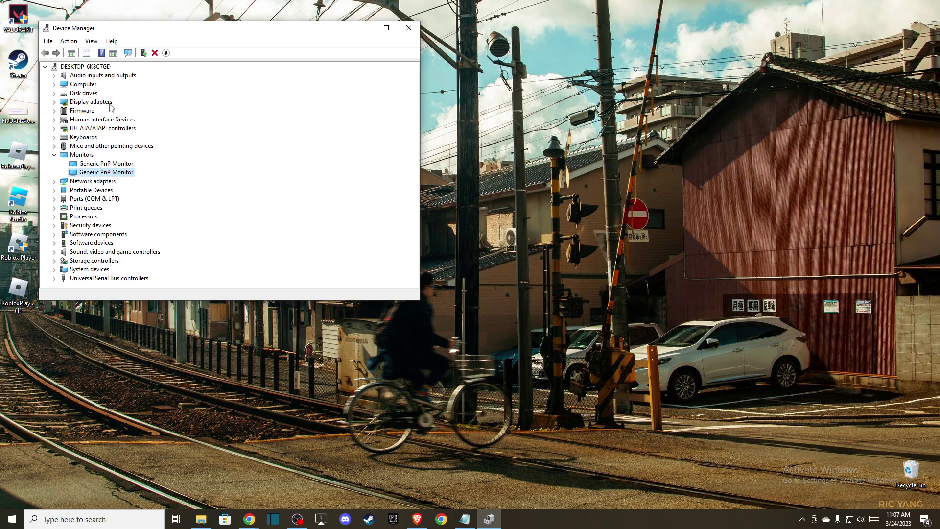
Auto-search for an NVIDIA GeForce RTX 3070 driver, find it current, and close Device Manager.
double_click(95, 106)
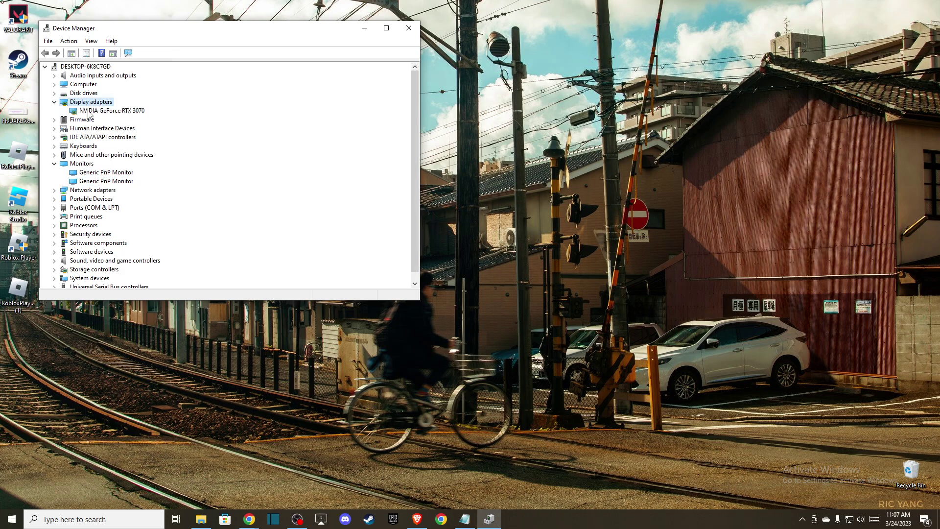
right_click(88, 111)
left_click(100, 117)
left_click(170, 146)
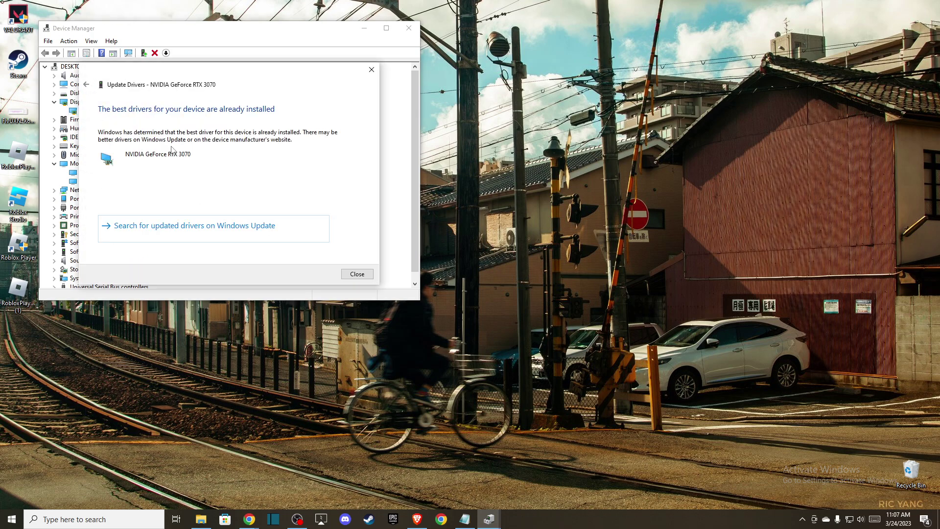
left_click(361, 272)
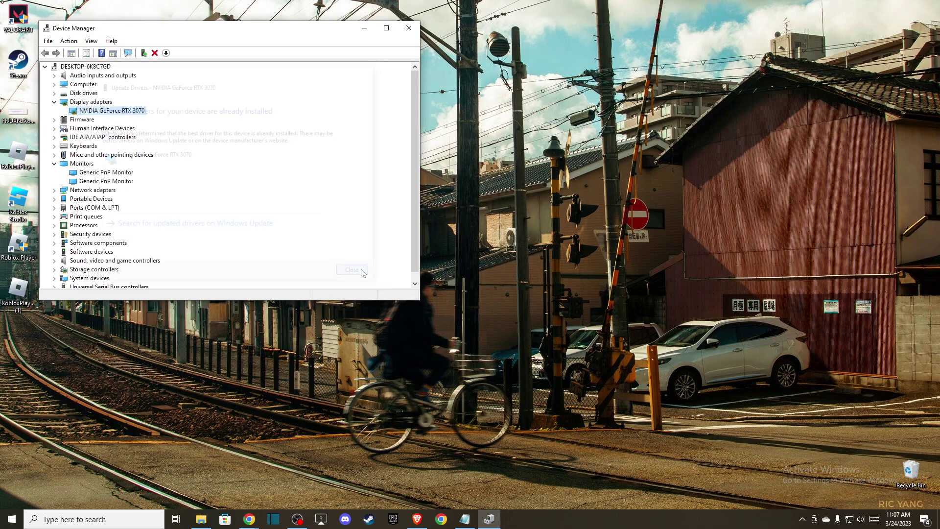
left_click(409, 28)
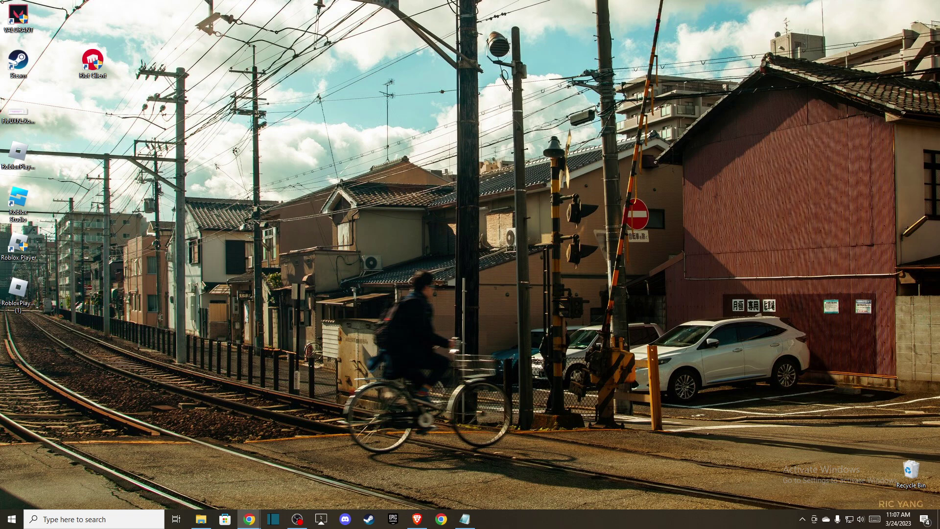
Bring up the Win+P Project panel showing Extend as the display mode.
key("super+p")
Reopen Device Manager, review the NVIDIA GeForce RTX 3070's actions, and close it unchanged.
left_click(137, 516)
type("DEVI")
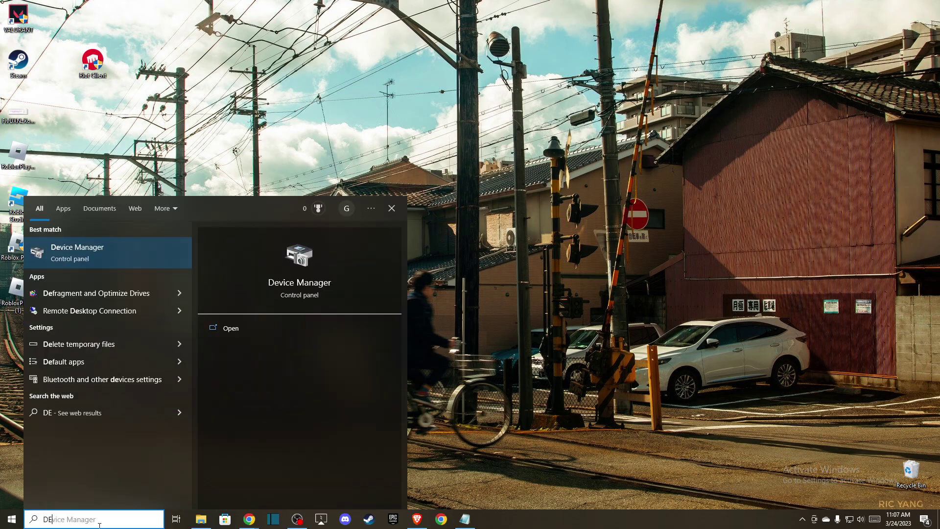
key("Return")
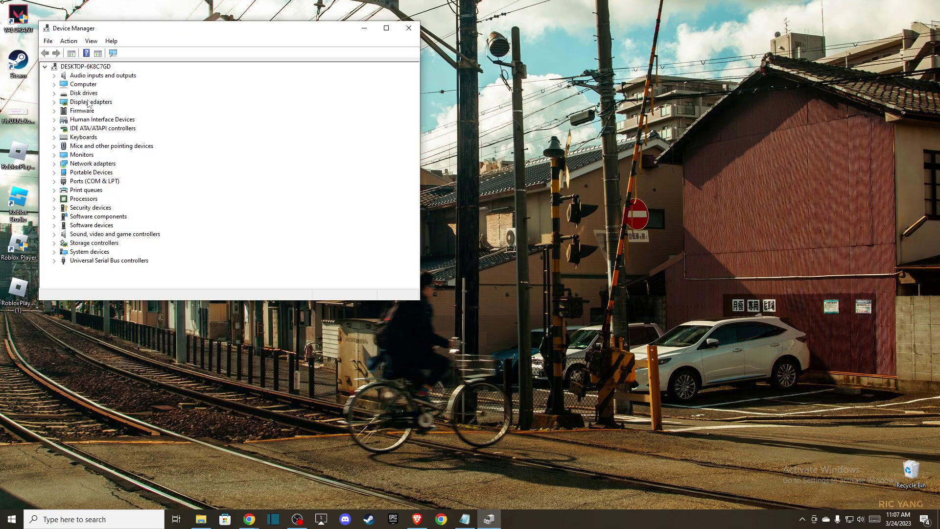
double_click(92, 103)
right_click(105, 110)
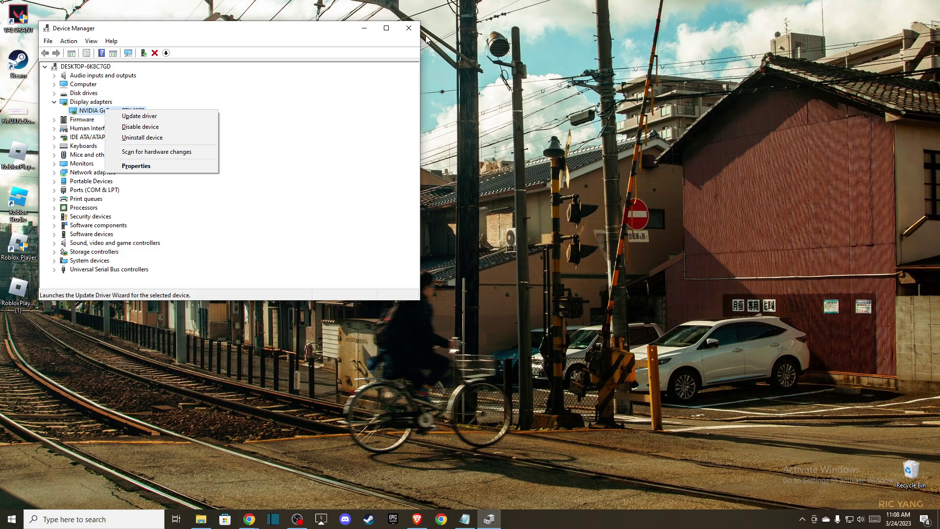
left_click(408, 28)
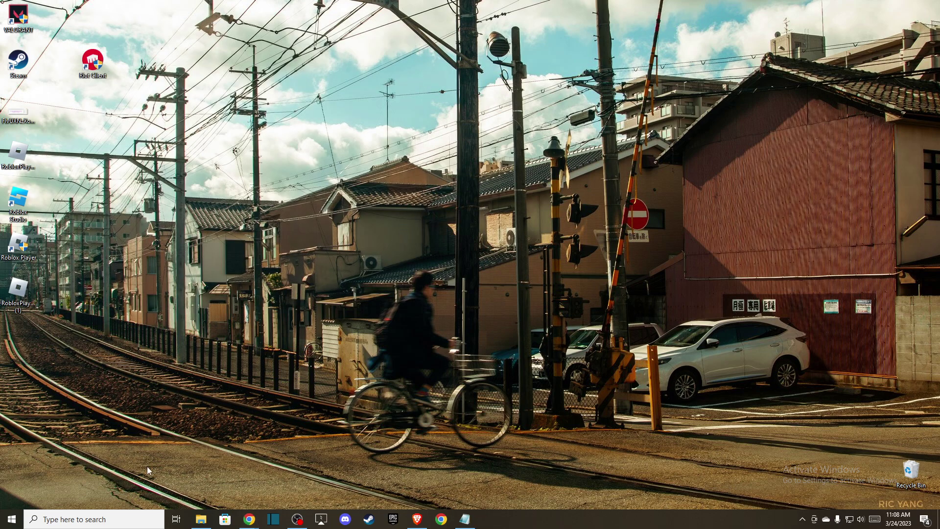
Search 'check for updates' to open Windows Update, which starts a Defender intelligence update.
left_click(108, 520)
type("chr")
key("BackSpace")
key("BackSpace")
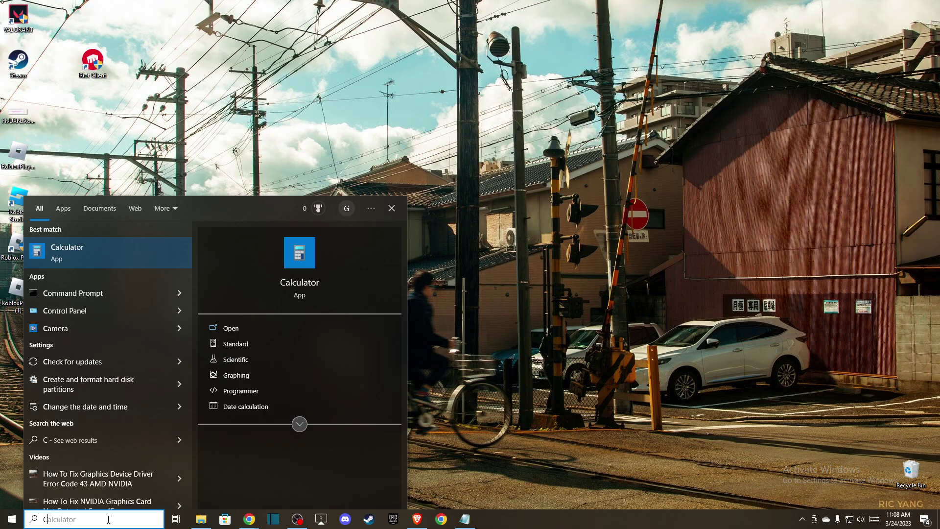
key("BackSpace")
type("check fo")
key("Return")
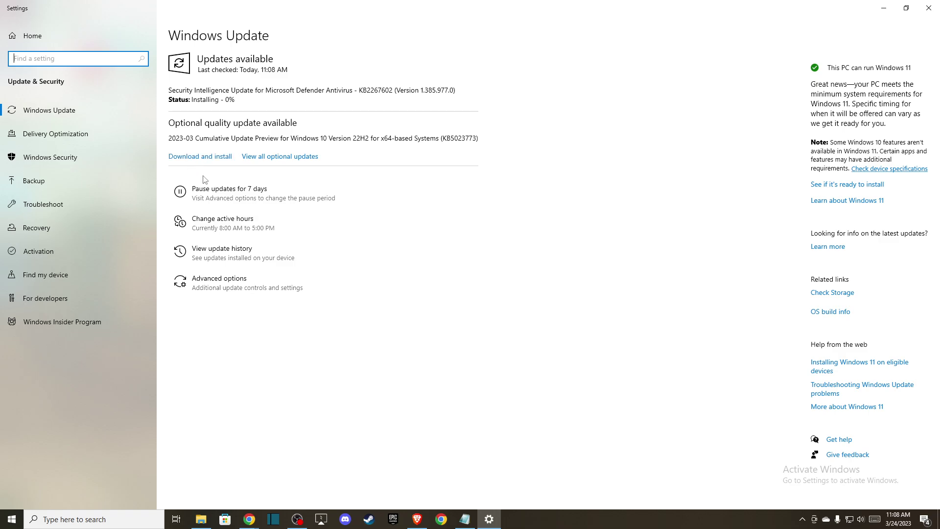
Close the Settings window after the update check.
left_click(928, 7)
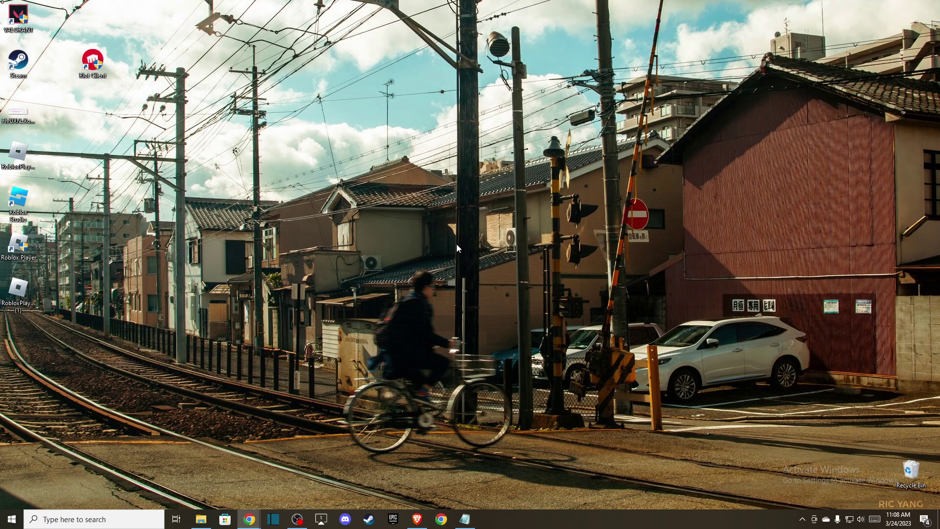